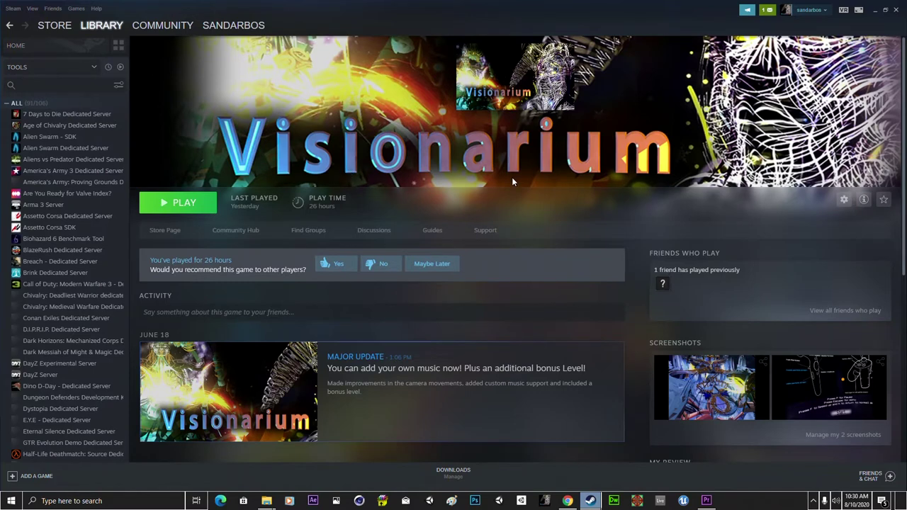
- Open Visionarium's June 18 major update post and read the instructions for adding custom music
{"action": "scroll", "coordinate": [512, 177], "scroll_direction": "down", "scroll_amount": 2}
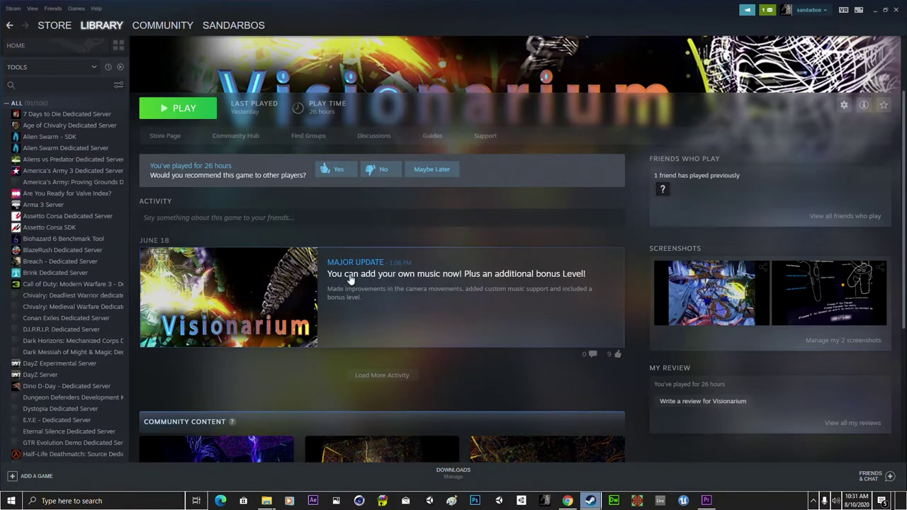
{"action": "left_click", "coordinate": [219, 286]}
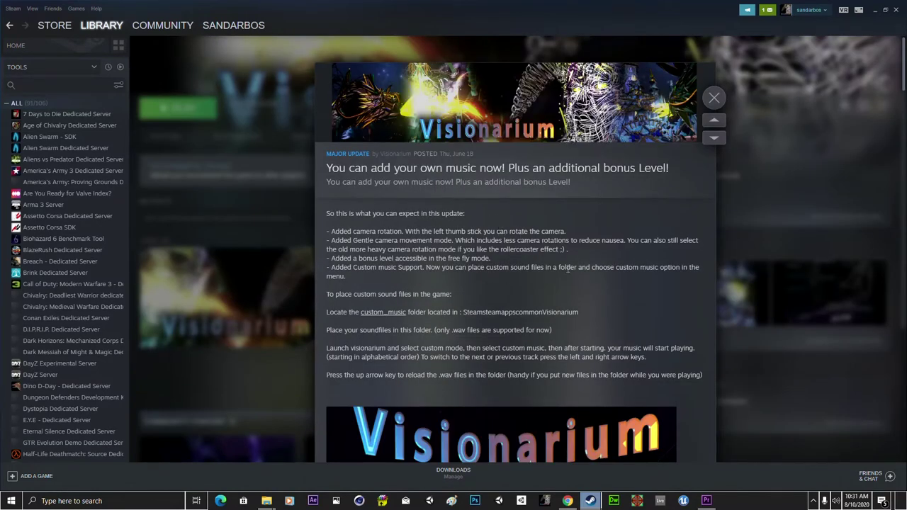
{"action": "scroll", "coordinate": [484, 250], "scroll_direction": "down", "scroll_amount": 1}
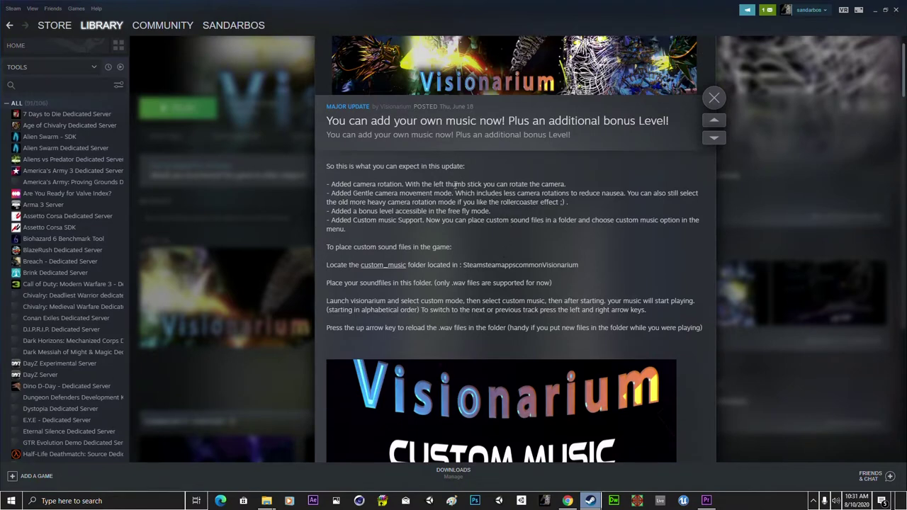
{"action": "scroll", "coordinate": [533, 179], "scroll_direction": "down", "scroll_amount": 1}
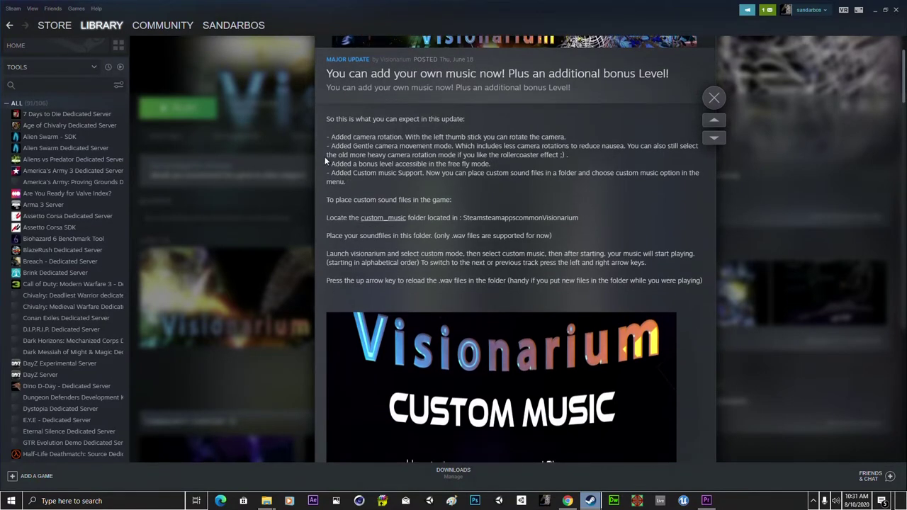
{"action": "scroll", "coordinate": [350, 232], "scroll_direction": "down", "scroll_amount": 7}
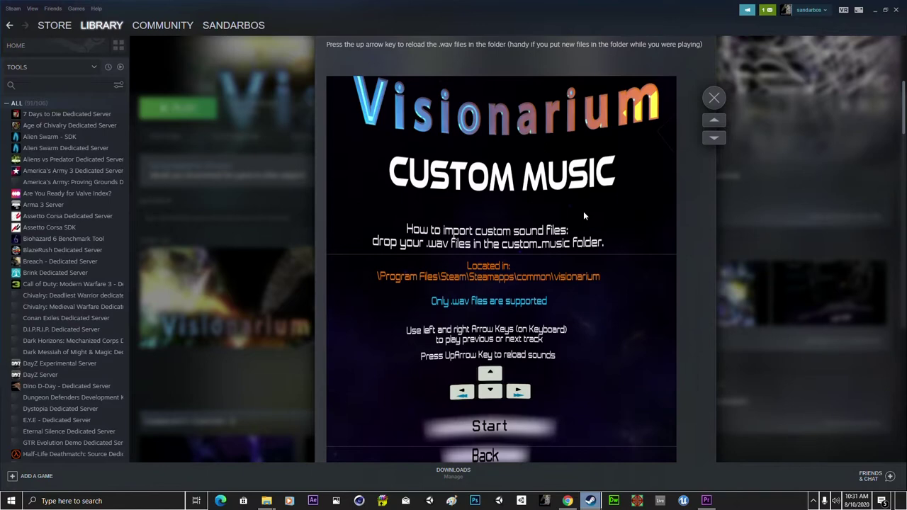
{"action": "scroll", "coordinate": [503, 186], "scroll_direction": "up", "scroll_amount": 1}
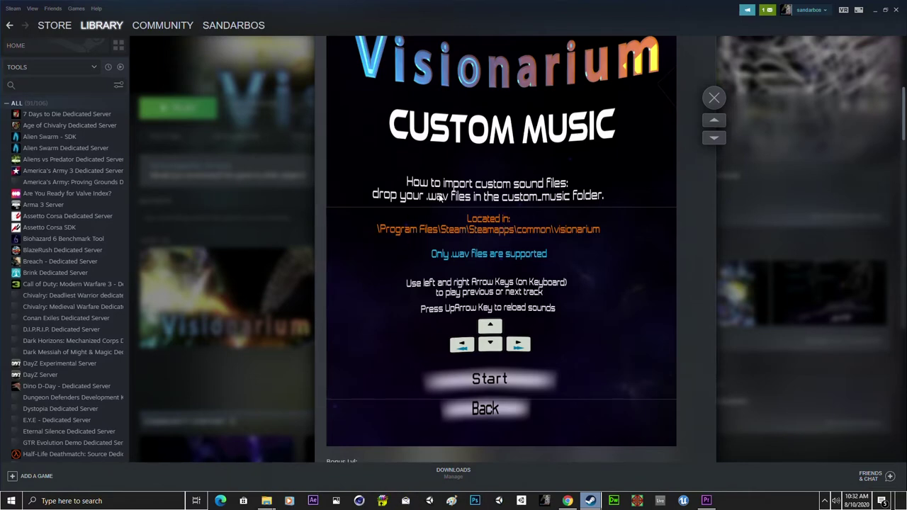
- Open Steam's installation folder in File Explorer from the Steam Client Bootstrapper shortcut's properties
{"action": "mouse_move", "coordinate": [266, 500]}
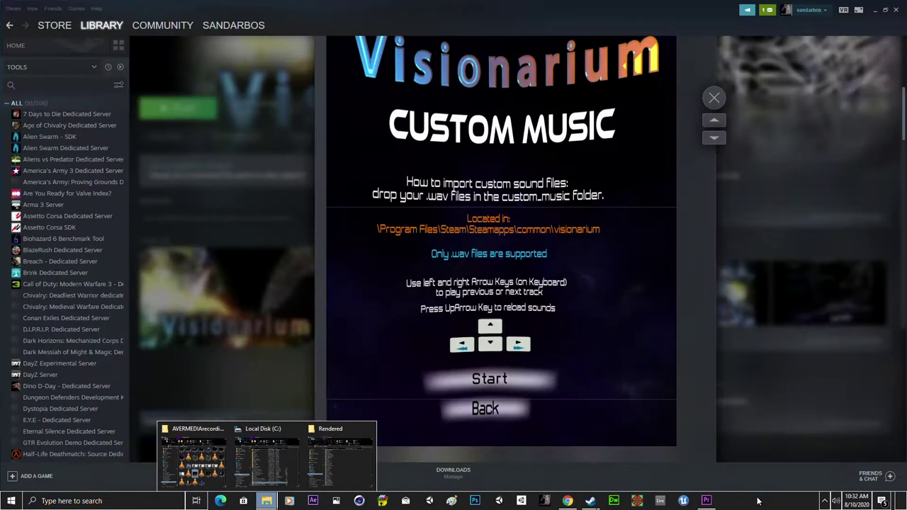
{"action": "right_click", "coordinate": [591, 500]}
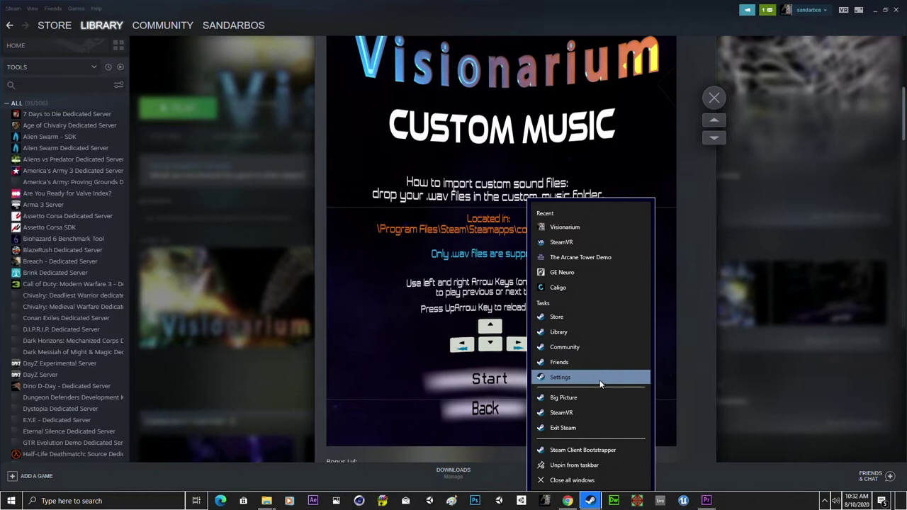
{"action": "right_click", "coordinate": [597, 450]}
{"action": "left_click", "coordinate": [606, 438]}
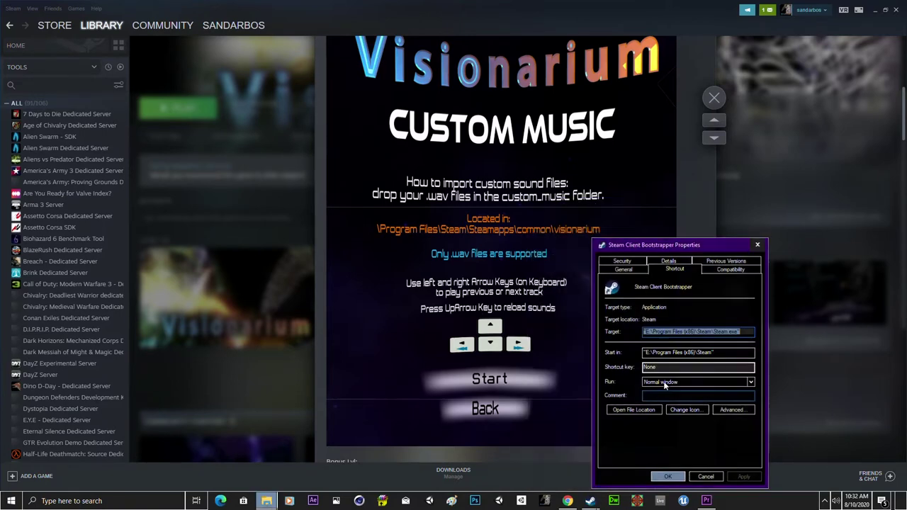
{"action": "left_click", "coordinate": [636, 411]}
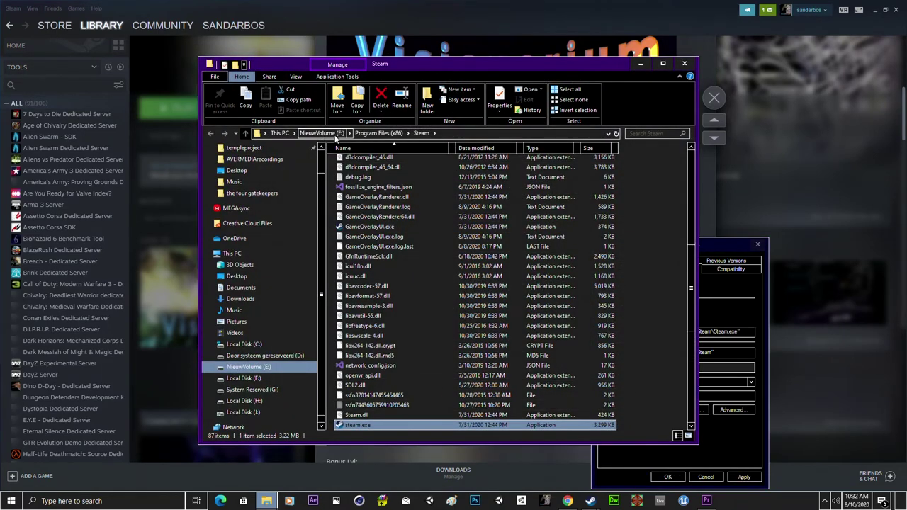
- Browse from the Steam folder through steamapps, common and Visionarium and open the custom_music folder
{"action": "scroll", "coordinate": [410, 312], "scroll_direction": "down", "scroll_amount": 5}
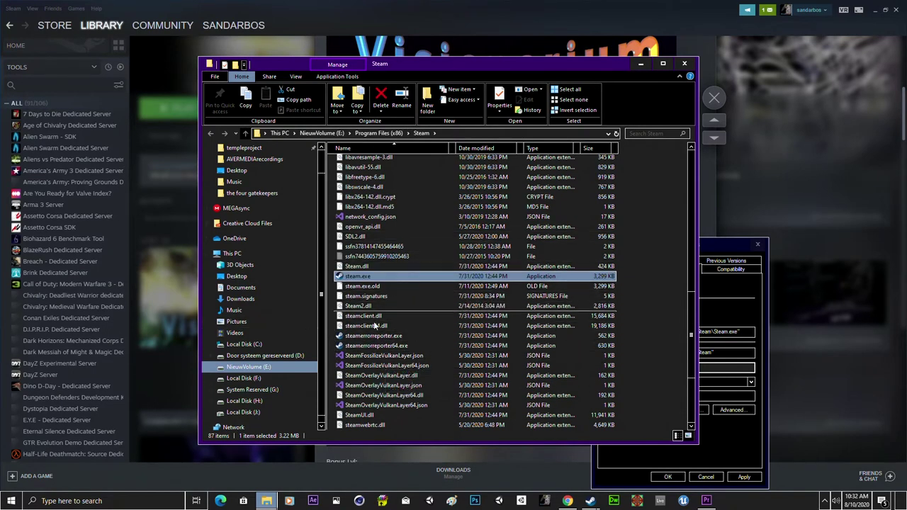
{"action": "scroll", "coordinate": [423, 316], "scroll_direction": "up", "scroll_amount": 4}
{"action": "scroll", "coordinate": [446, 302], "scroll_direction": "up", "scroll_amount": 10}
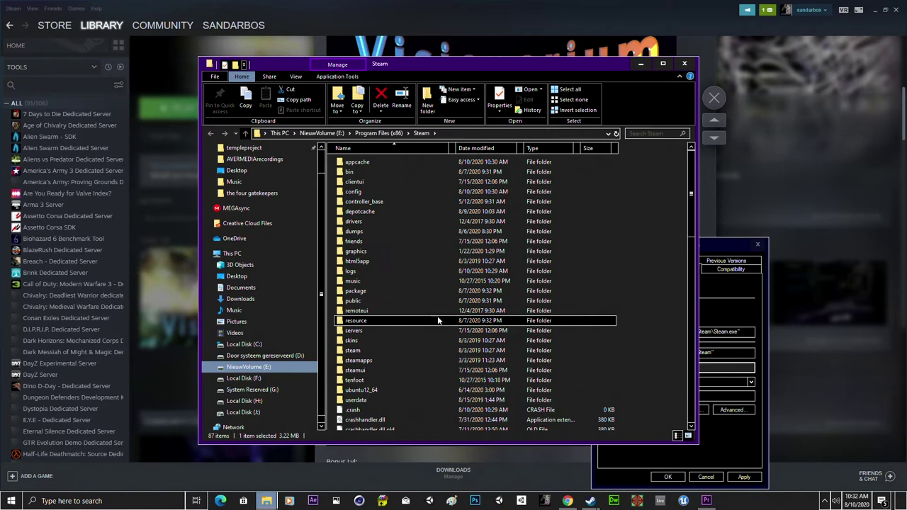
{"action": "left_click_drag", "start_coordinate": [407, 73], "coordinate": [629, 52]}
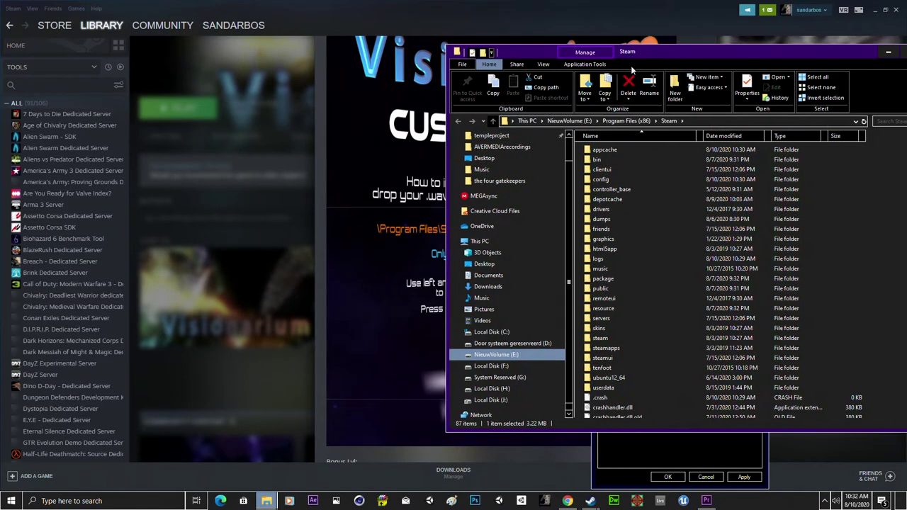
{"action": "double_click", "coordinate": [606, 348]}
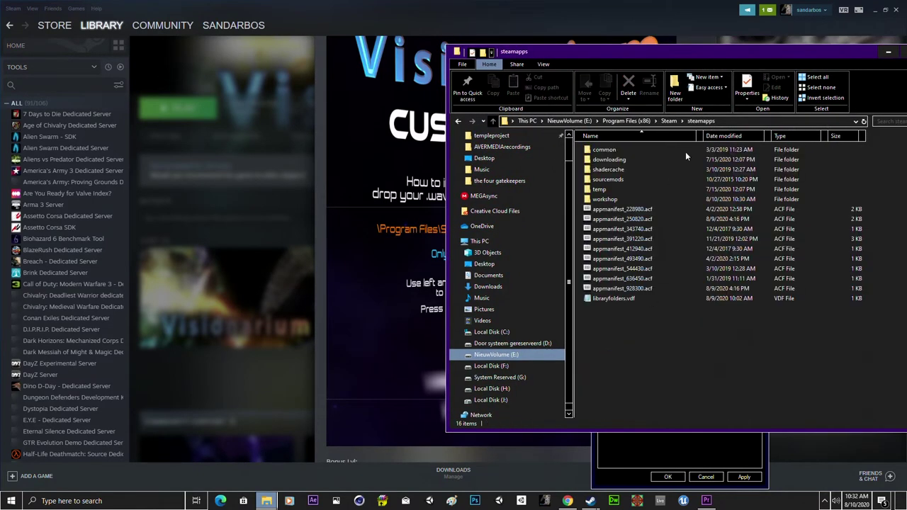
{"action": "left_click_drag", "start_coordinate": [637, 50], "coordinate": [702, 61]}
{"action": "double_click", "coordinate": [656, 152]}
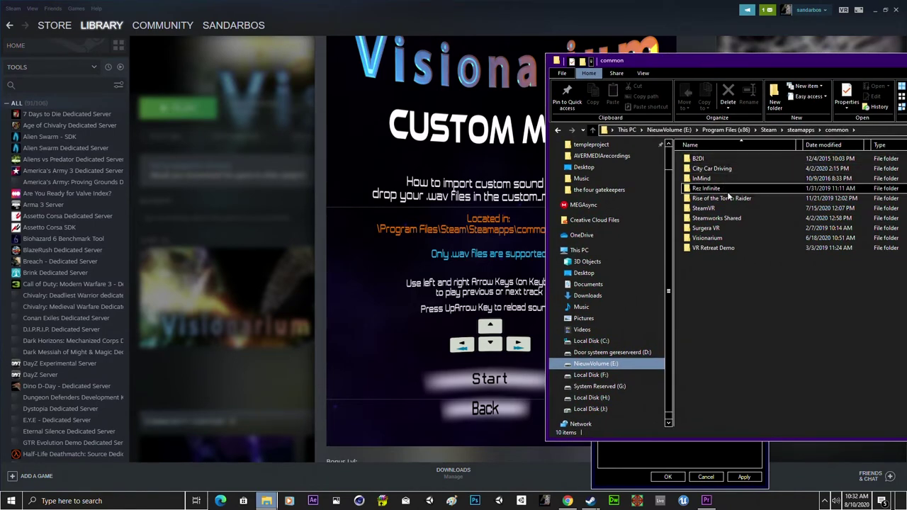
{"action": "double_click", "coordinate": [717, 239]}
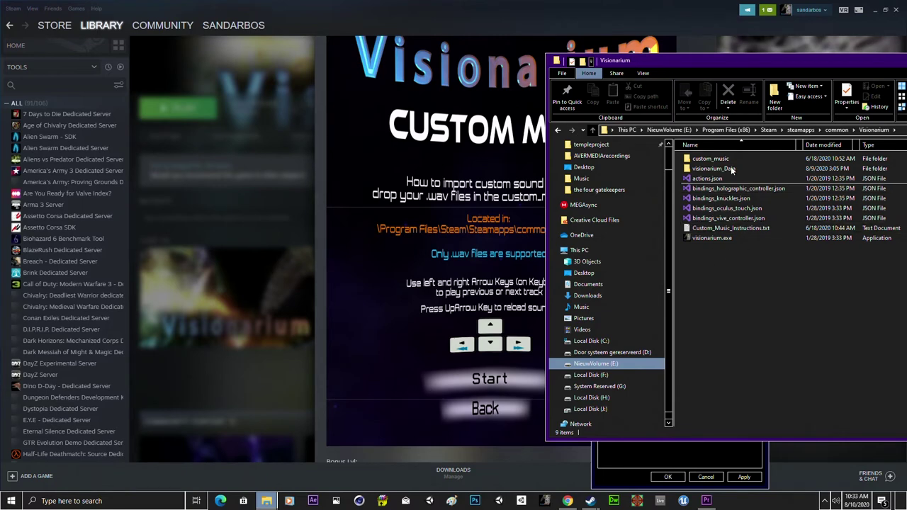
{"action": "mouse_move", "coordinate": [709, 164]}
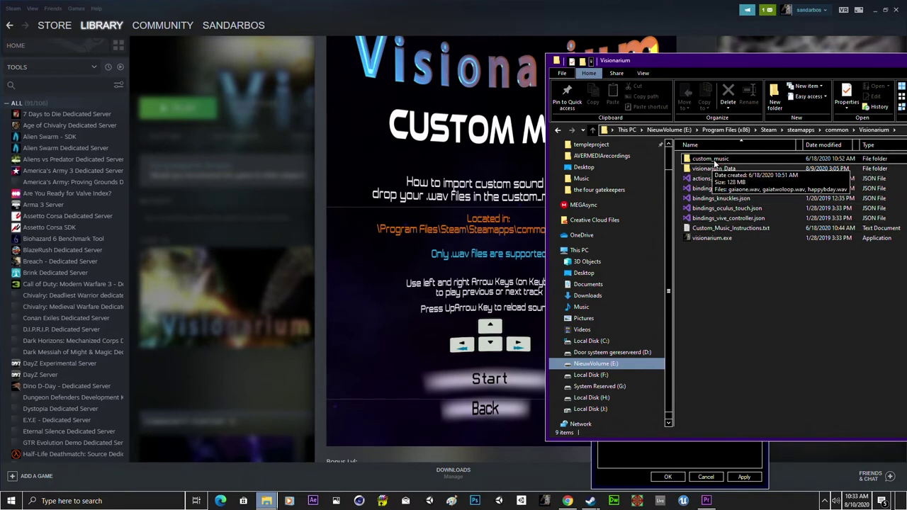
{"action": "left_click_drag", "start_coordinate": [733, 73], "coordinate": [623, 57]}
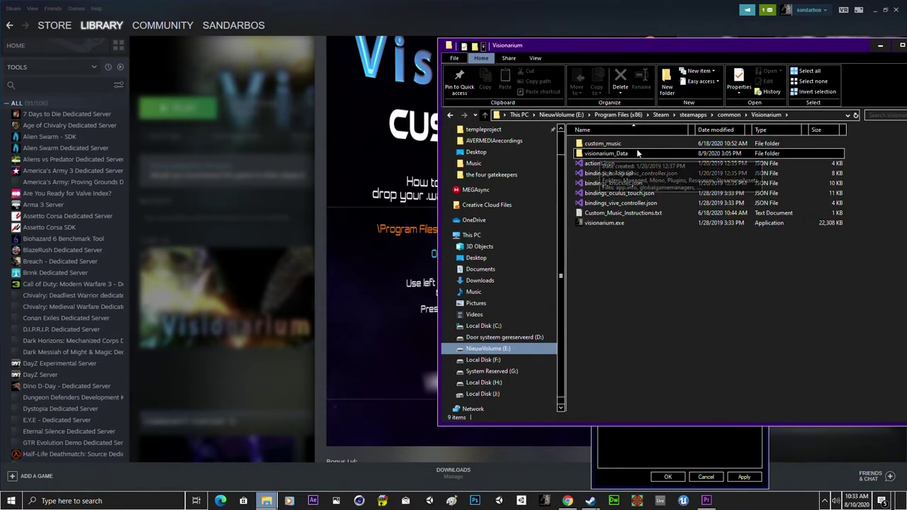
{"action": "double_click", "coordinate": [601, 145]}
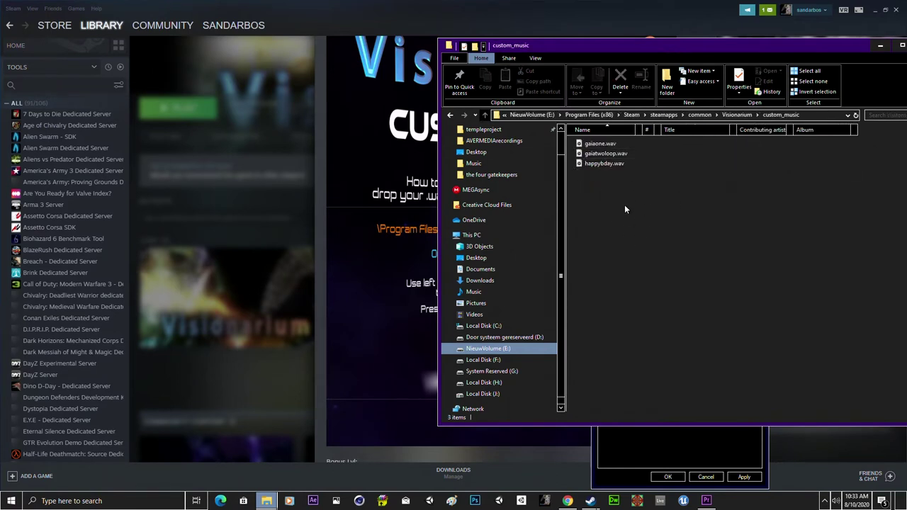
- Delete gaiaone.wav, gaiatwoloop.wav and happybday.wav from the custom_music folder
{"action": "left_click_drag", "start_coordinate": [614, 197], "coordinate": [585, 138]}
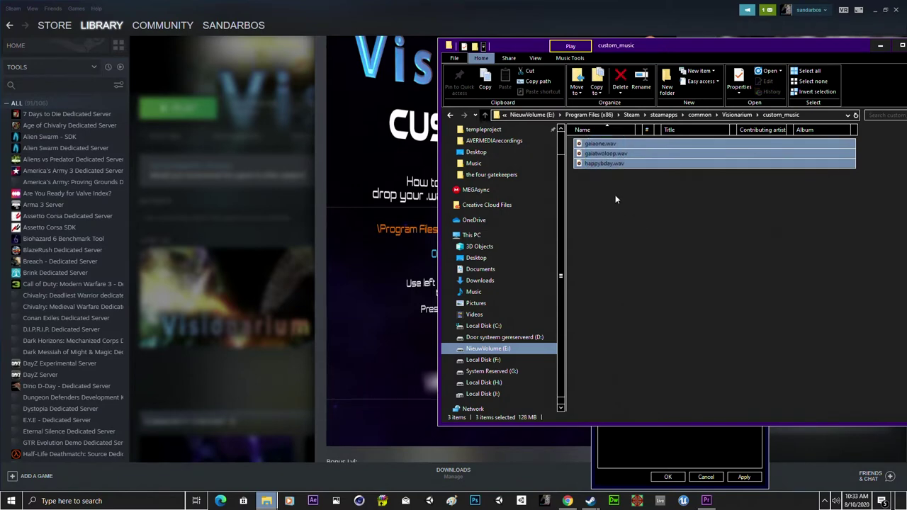
{"action": "key", "text": "Delete"}
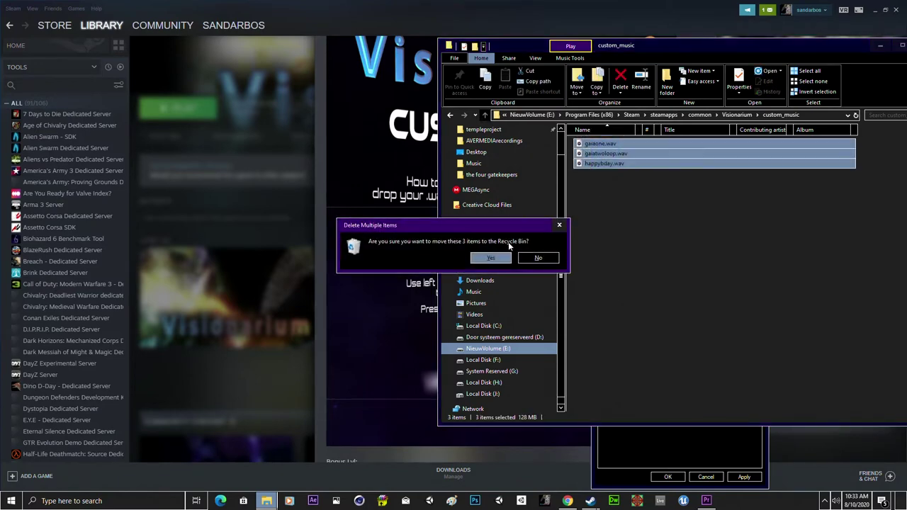
{"action": "left_click", "coordinate": [491, 259]}
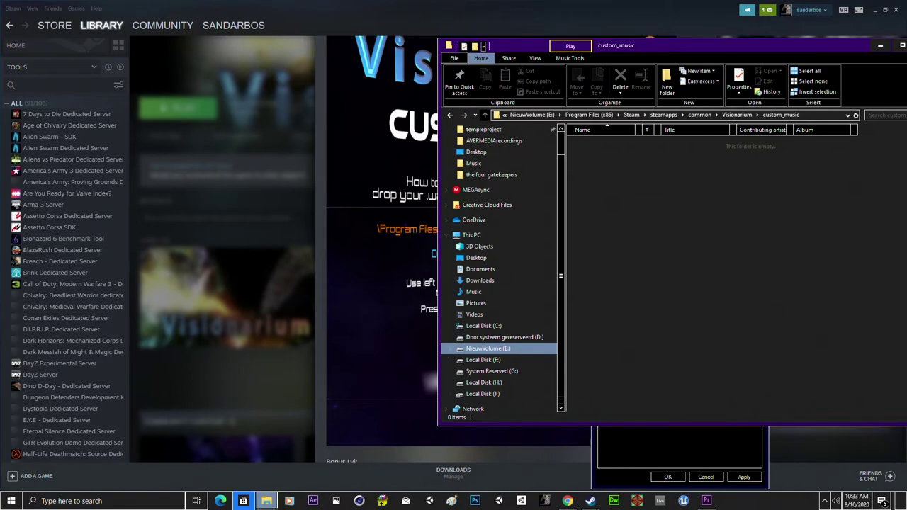
- Copy test.wav from the Rendered music folder into Visionarium's custom_music folder
{"action": "left_click", "coordinate": [273, 502]}
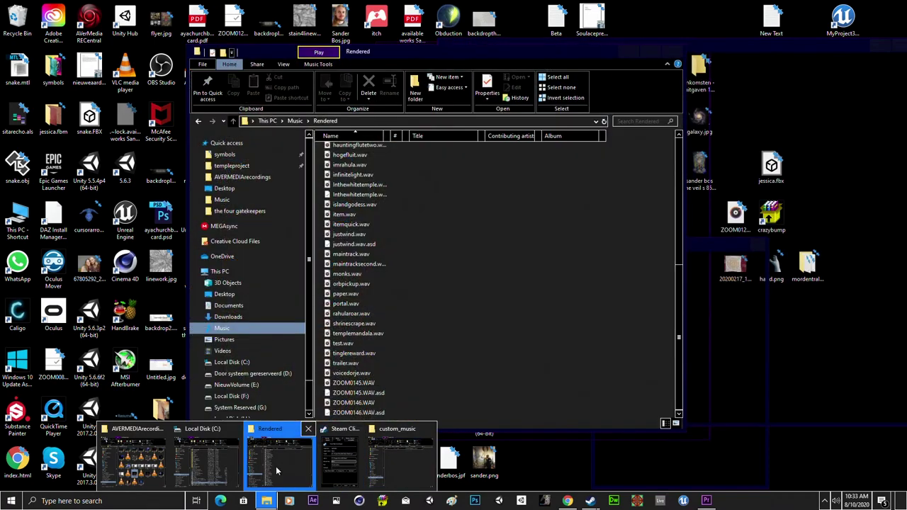
{"action": "left_click", "coordinate": [280, 461]}
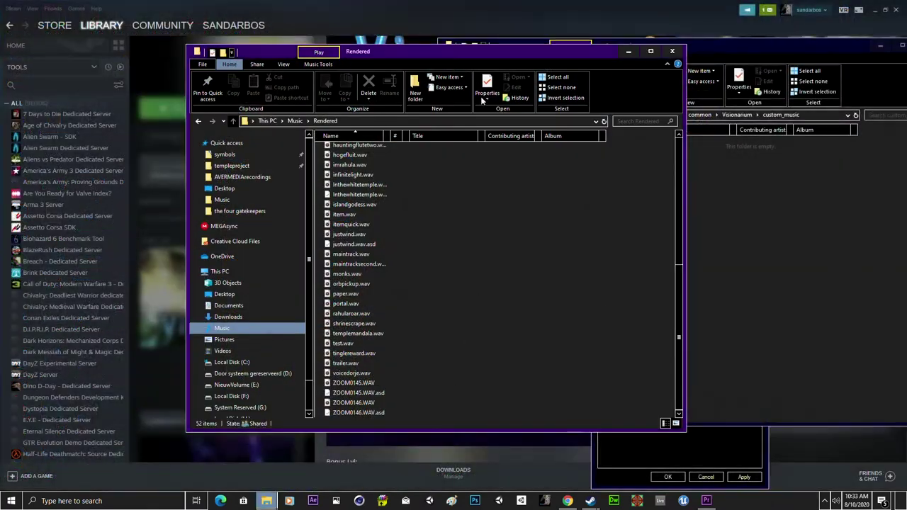
{"action": "left_click_drag", "start_coordinate": [399, 57], "coordinate": [272, 57]}
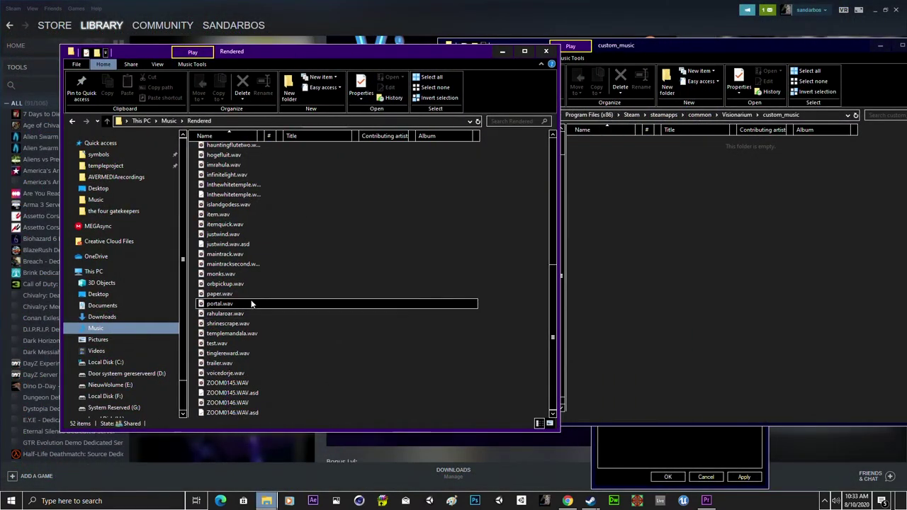
{"action": "left_click", "coordinate": [216, 345]}
{"action": "left_click_drag", "start_coordinate": [216, 345], "coordinate": [709, 303]}
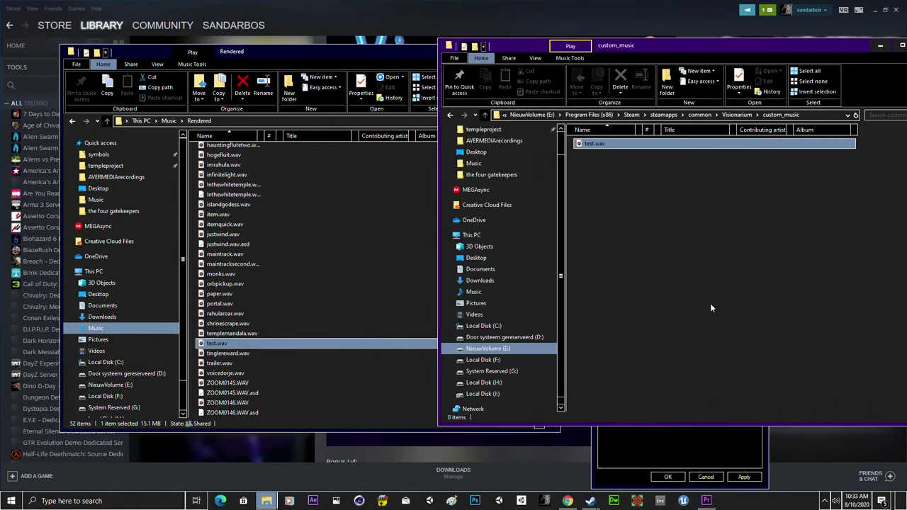
- Close the Rendered folder window and switch back to Steam
{"action": "left_click", "coordinate": [635, 207]}
{"action": "left_click", "coordinate": [352, 50]}
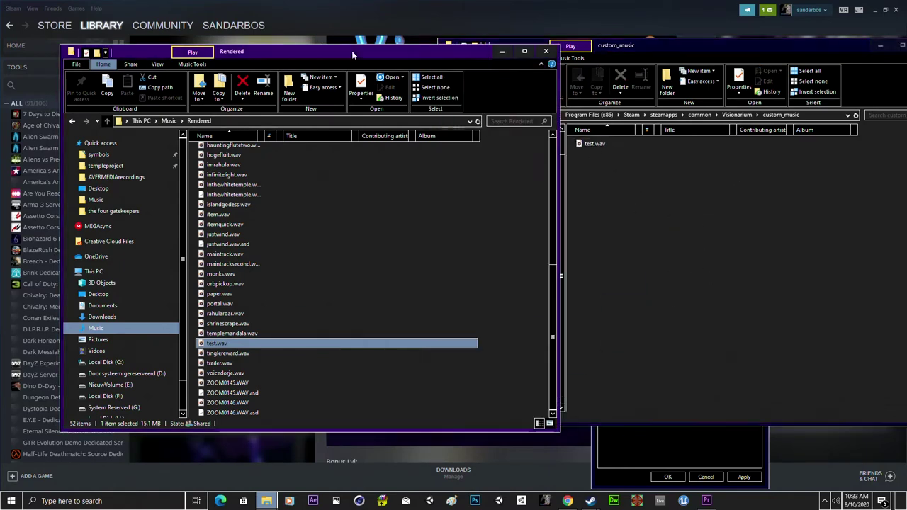
{"action": "left_click", "coordinate": [546, 56]}
{"action": "left_click", "coordinate": [439, 4]}
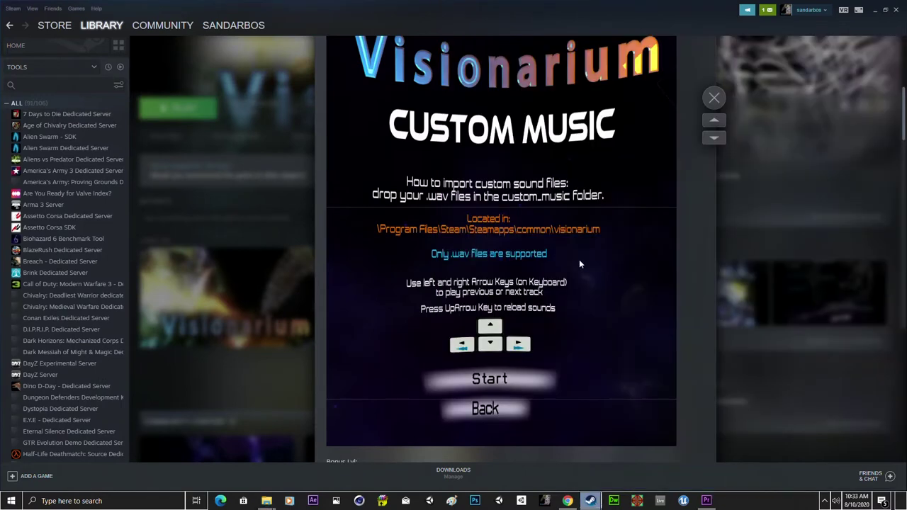
- Close the update post and launch Visionarium from its library page
{"action": "scroll", "coordinate": [643, 229], "scroll_direction": "up", "scroll_amount": 5}
{"action": "left_click", "coordinate": [714, 99]}
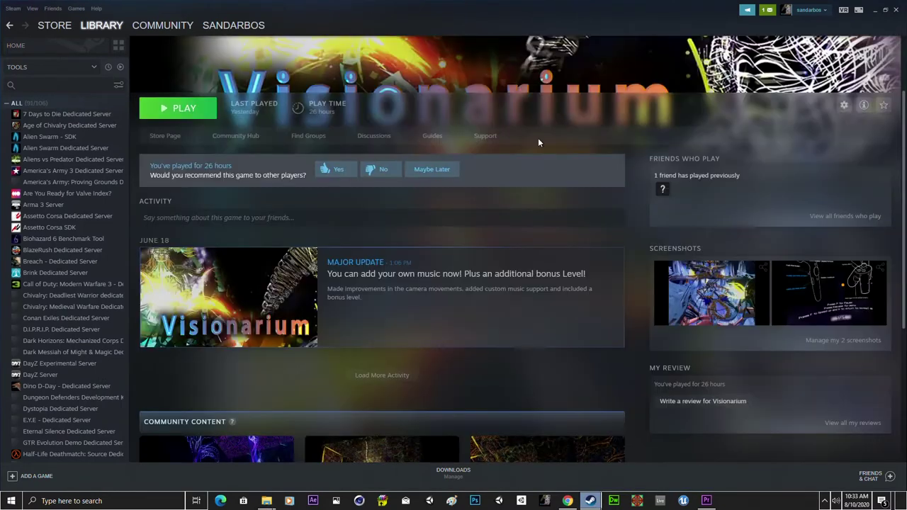
{"action": "scroll", "coordinate": [537, 139], "scroll_direction": "up", "scroll_amount": 3}
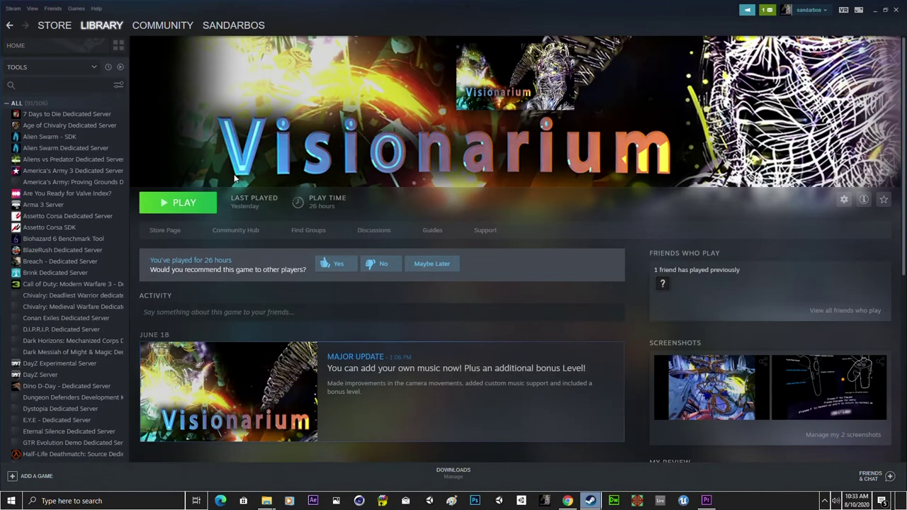
{"action": "left_click", "coordinate": [183, 204]}
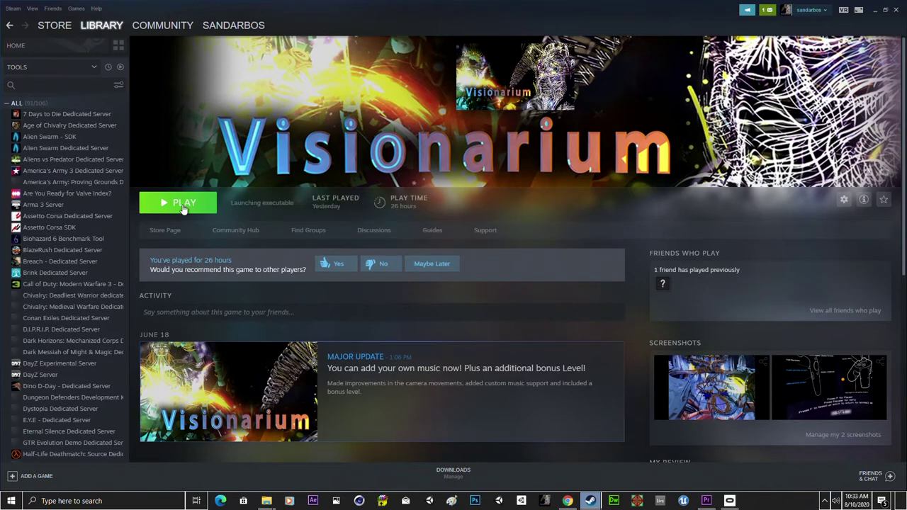